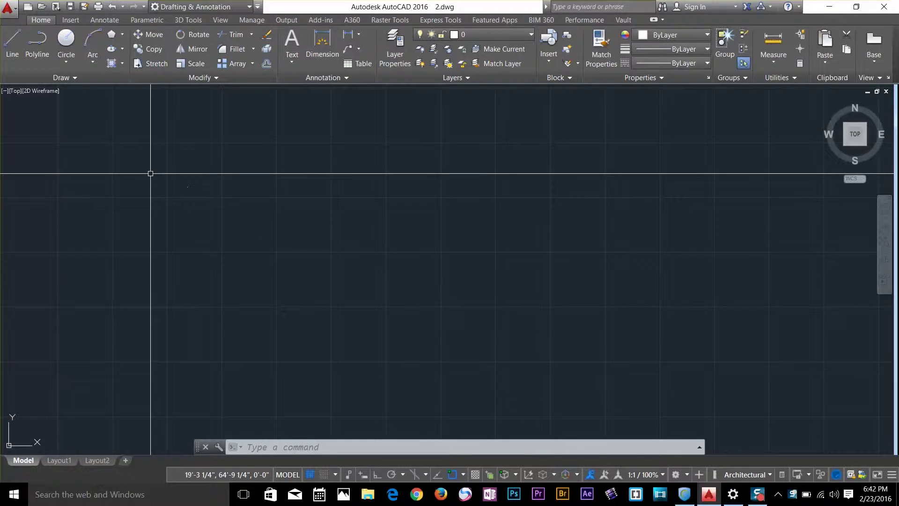
Draw a circle by picking its centre and radius
click(66, 39)
click(236, 181)
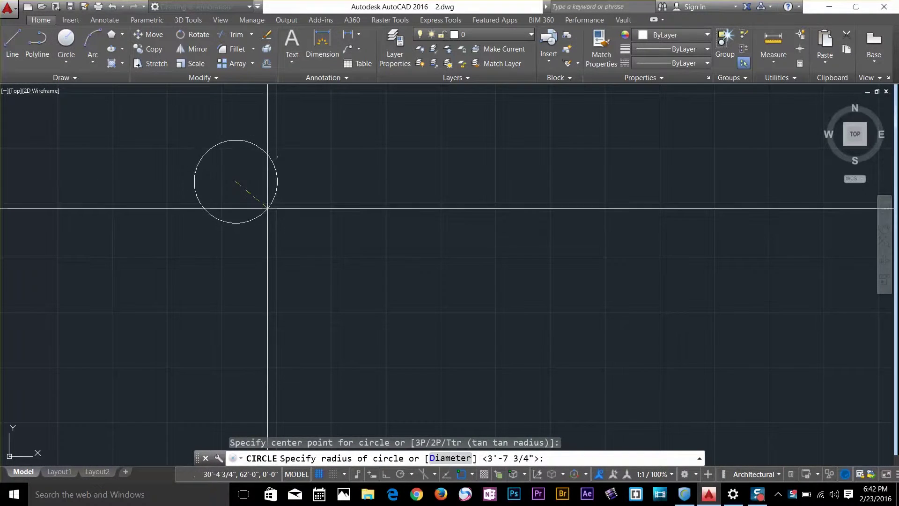
click(272, 201)
Draw a rectangle to the right of the circle by its two opposite corners
click(122, 34)
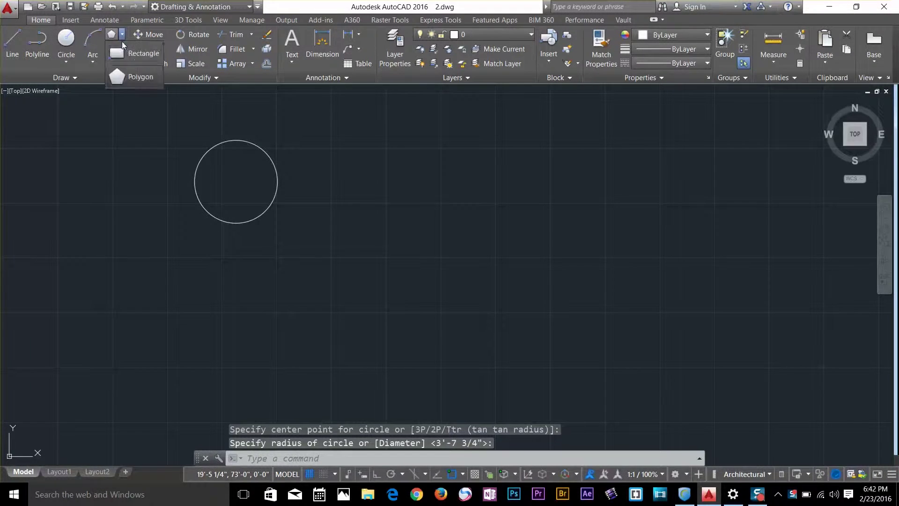
click(136, 56)
click(299, 140)
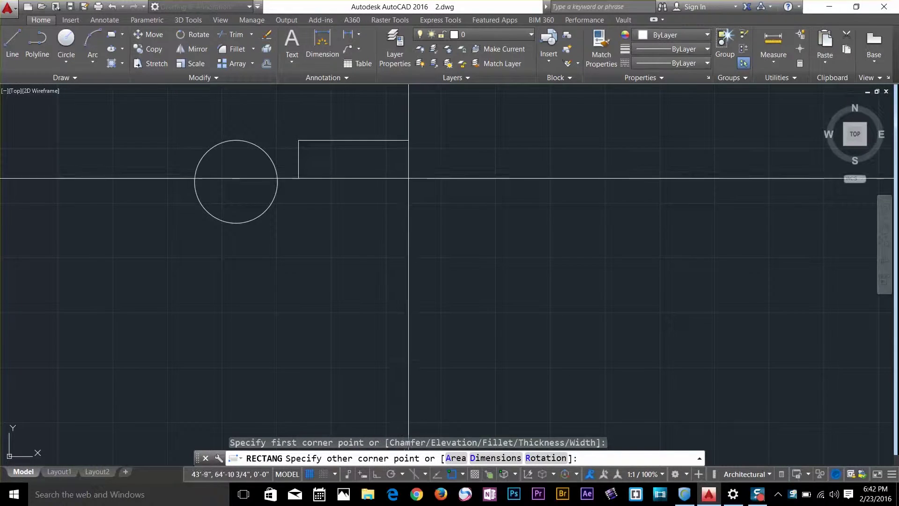
click(417, 192)
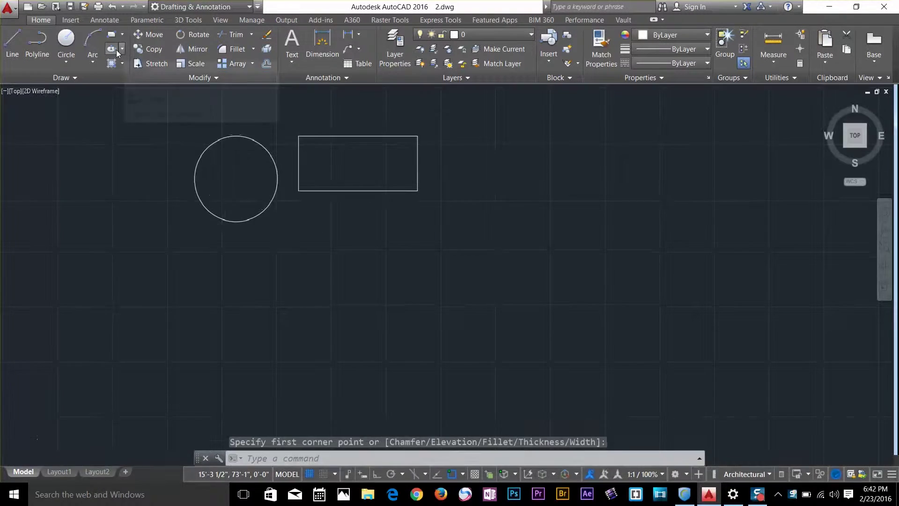
Draw a long tilted center ellipse below the rectangle
click(115, 49)
click(363, 271)
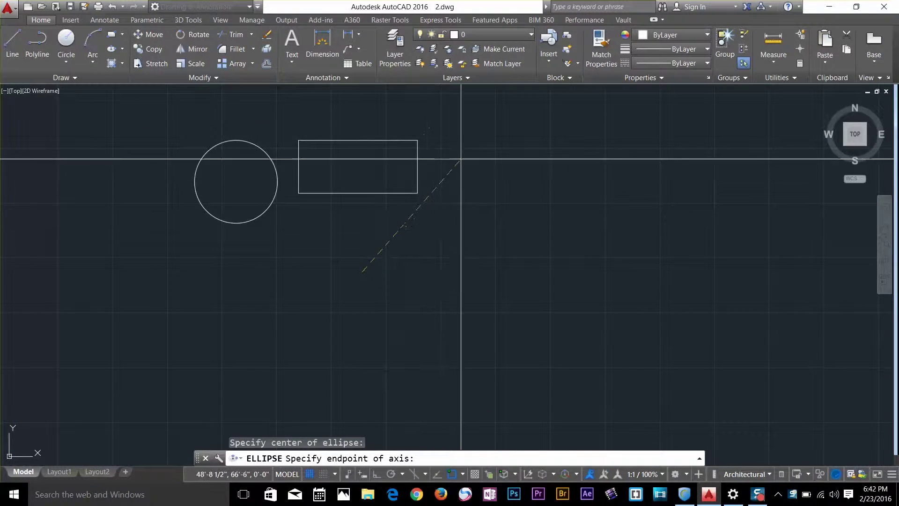
click(460, 162)
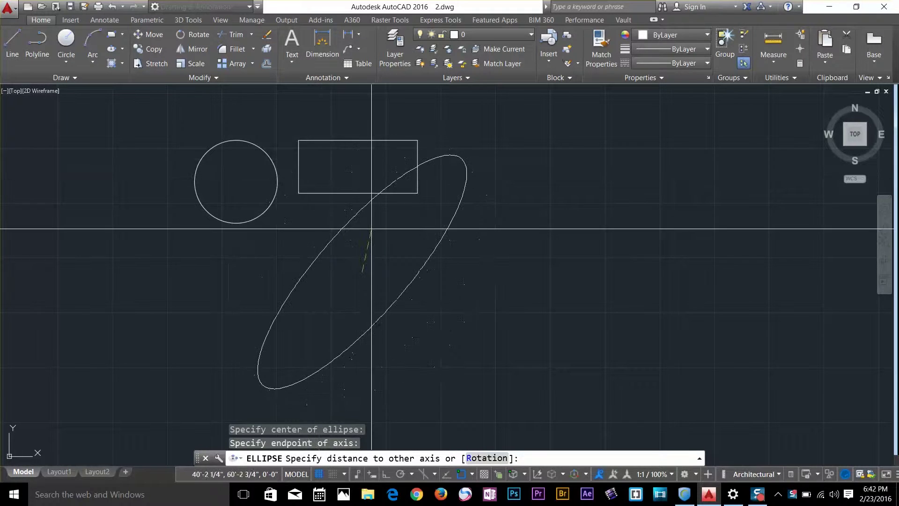
click(357, 203)
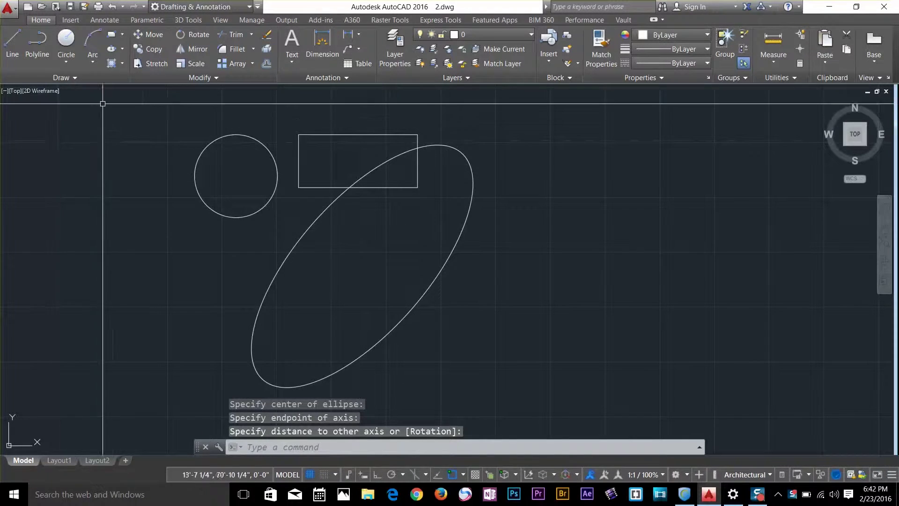
Draw a five-sided inscribed polygon at lower left, then pan the shapes right
click(122, 38)
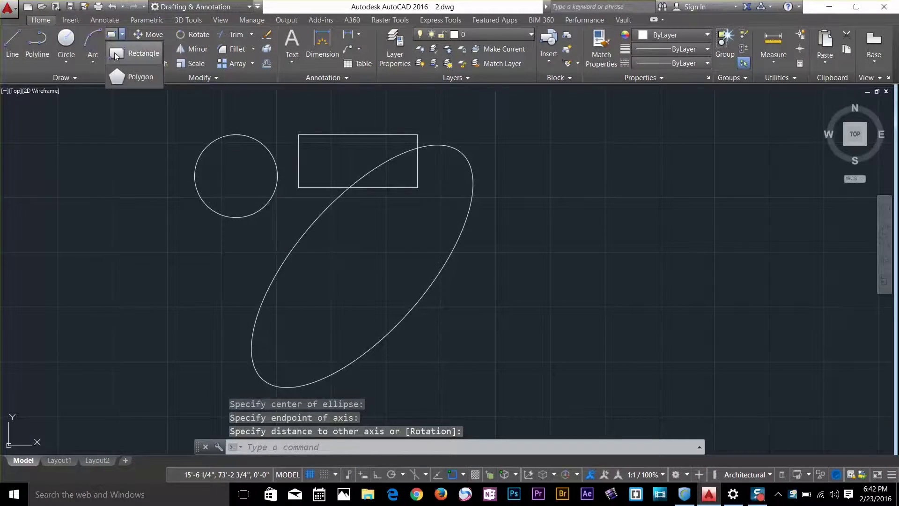
click(122, 80)
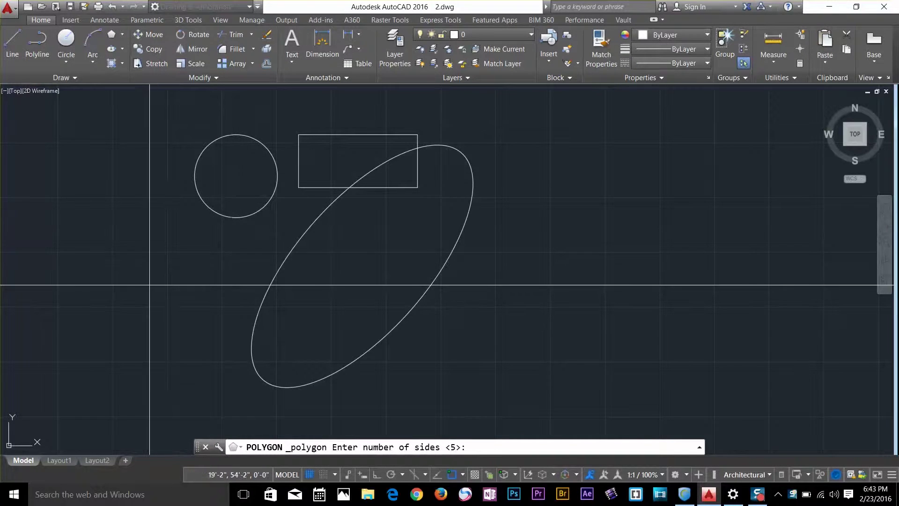
key(Return)
click(170, 308)
key(Return)
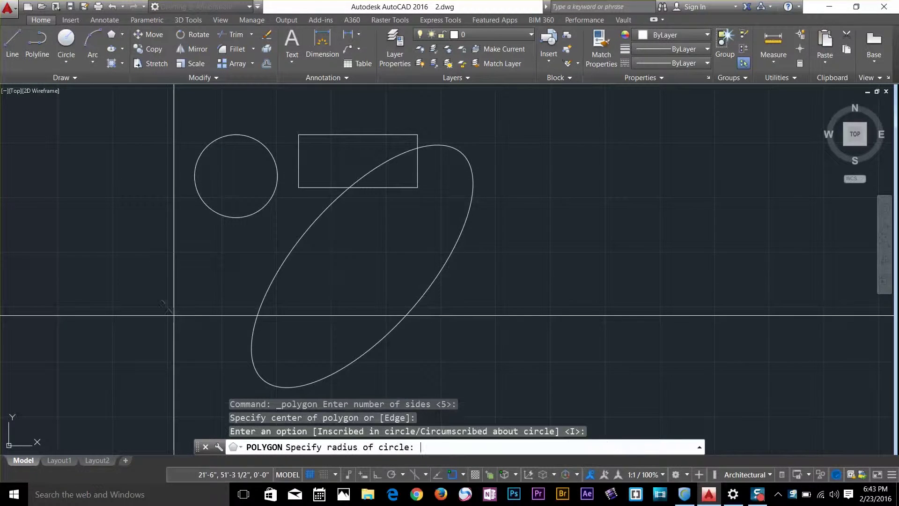
click(201, 331)
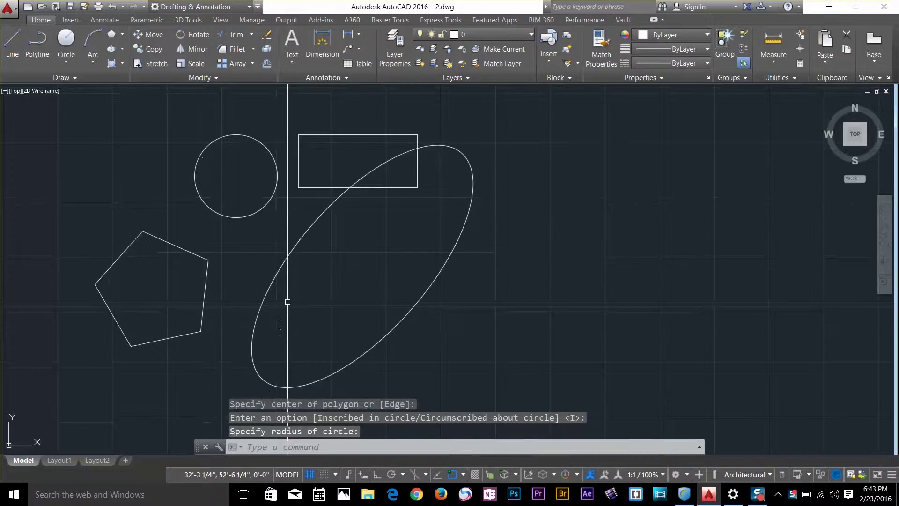
mouse_move(350, 314)
middle_down()
mouse_move(345, 201)
mouse_move(509, 248)
middle_up()
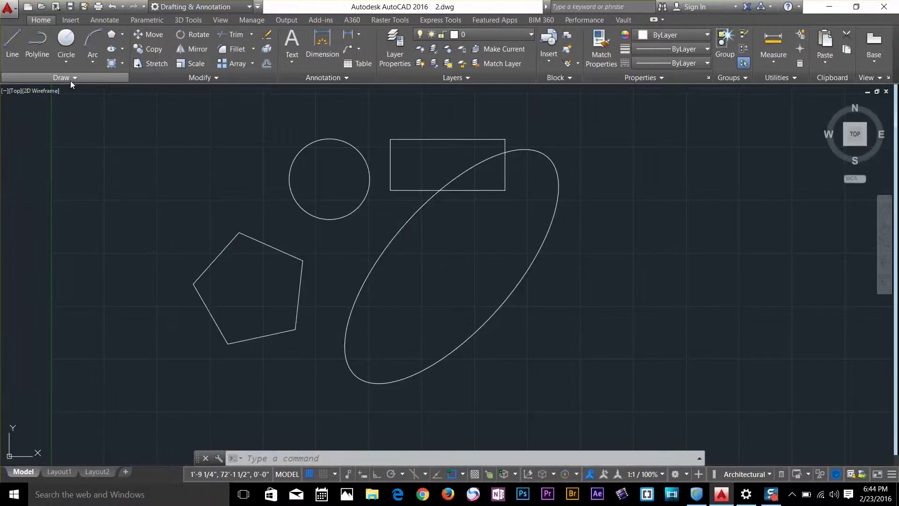
Convert the circle, rectangle, ellipse and pentagon into four regions using Region
click(72, 81)
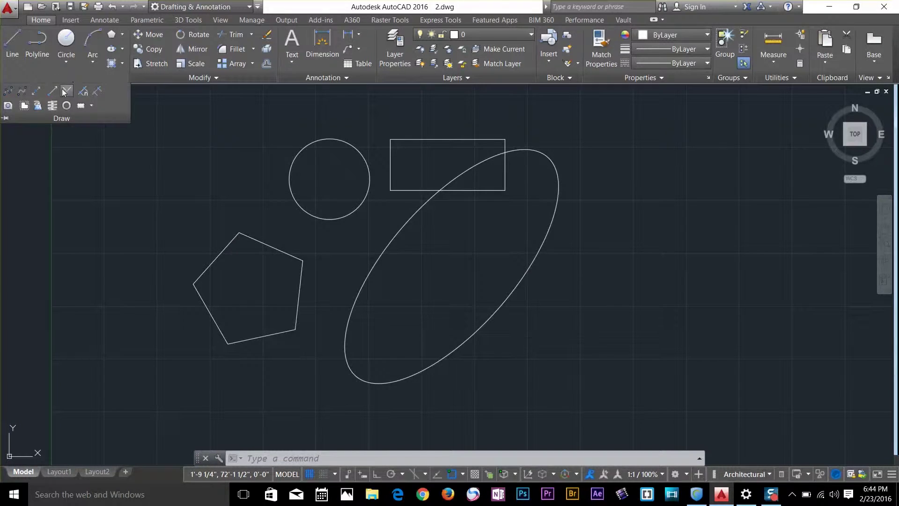
click(9, 106)
click(631, 112)
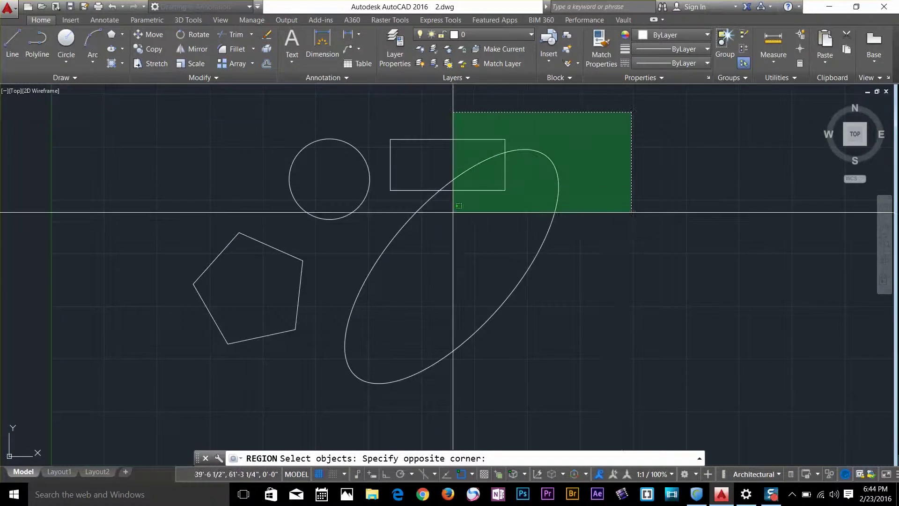
click(148, 404)
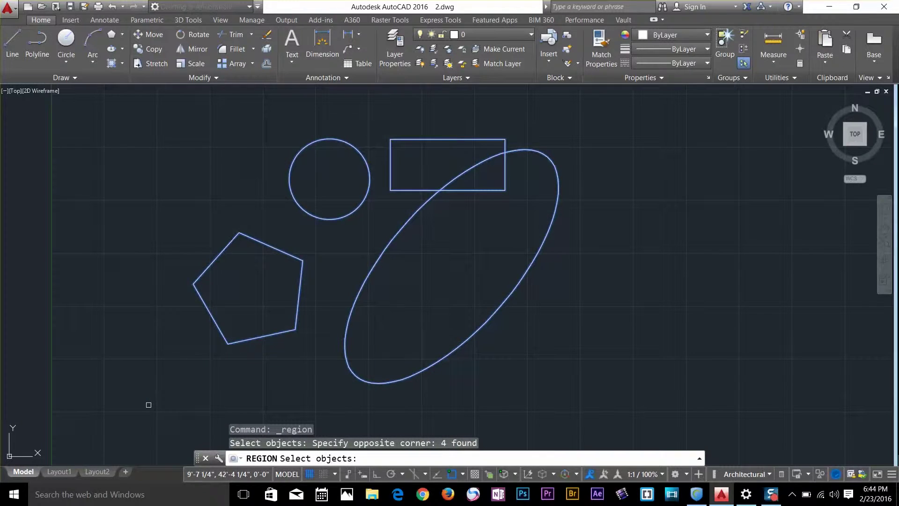
key(Return)
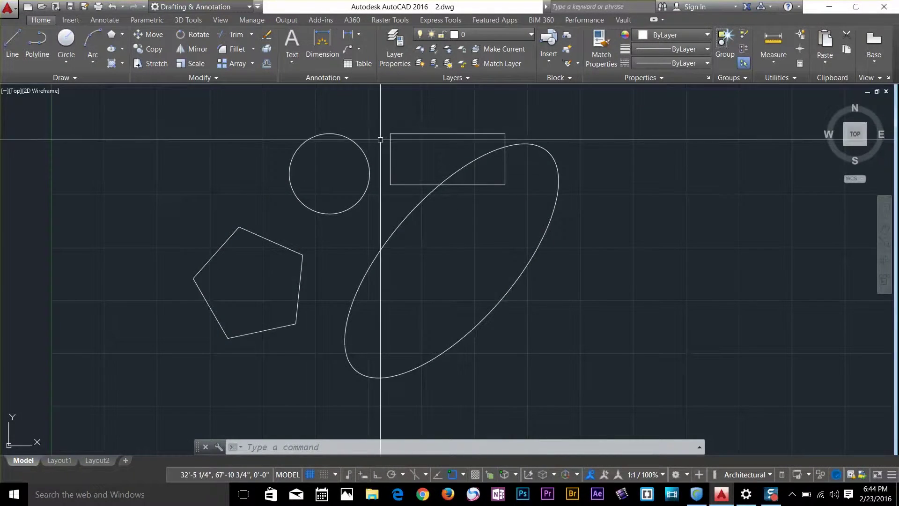
click(19, 35)
click(726, 184)
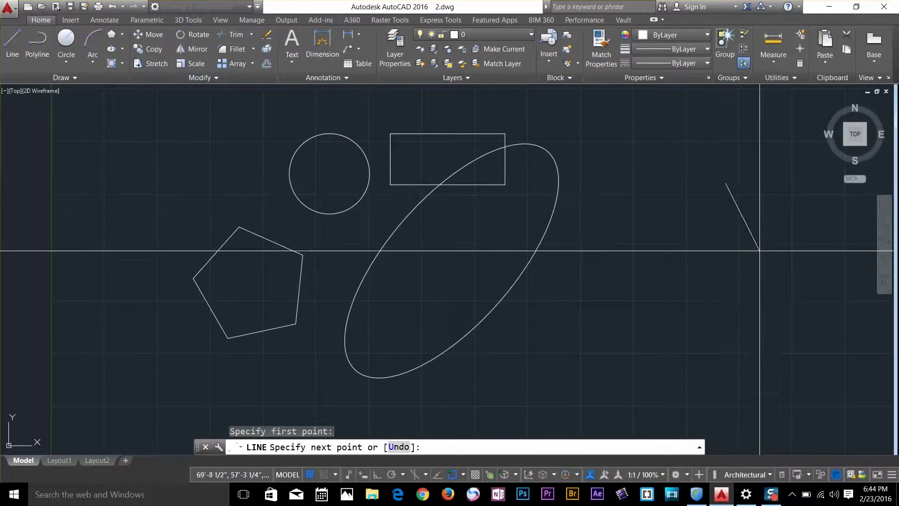
click(760, 255)
click(703, 322)
click(641, 255)
key(Return)
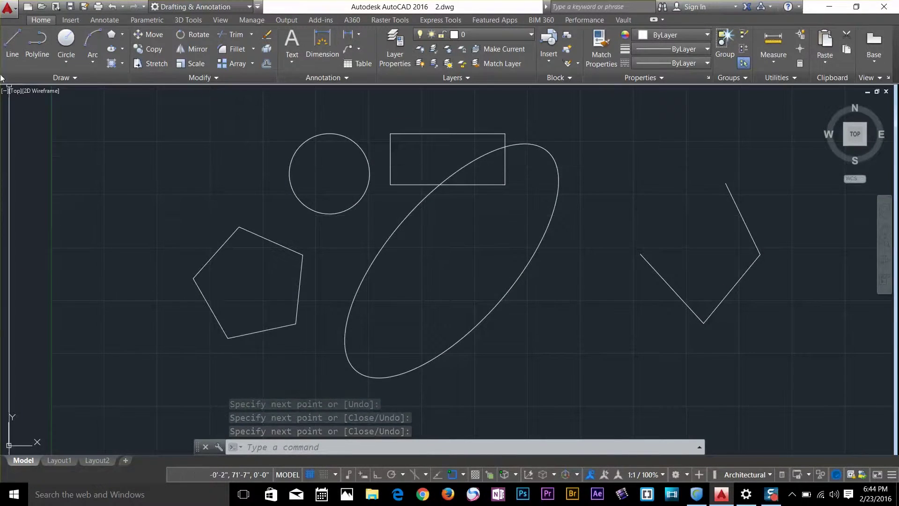
click(30, 77)
click(9, 107)
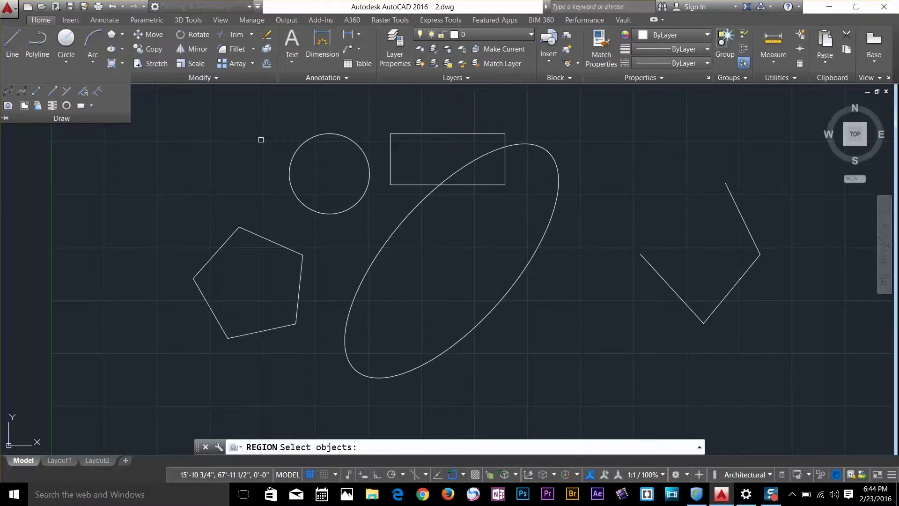
click(786, 156)
click(619, 345)
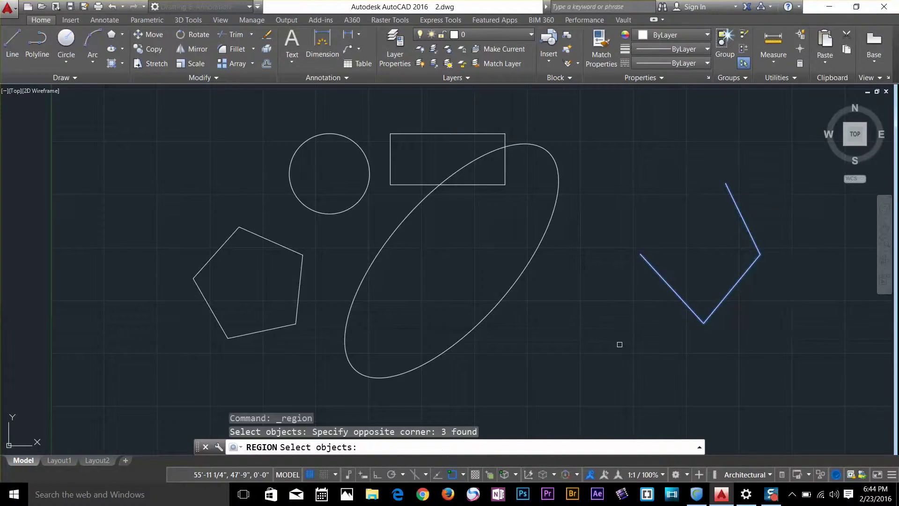
key(Return)
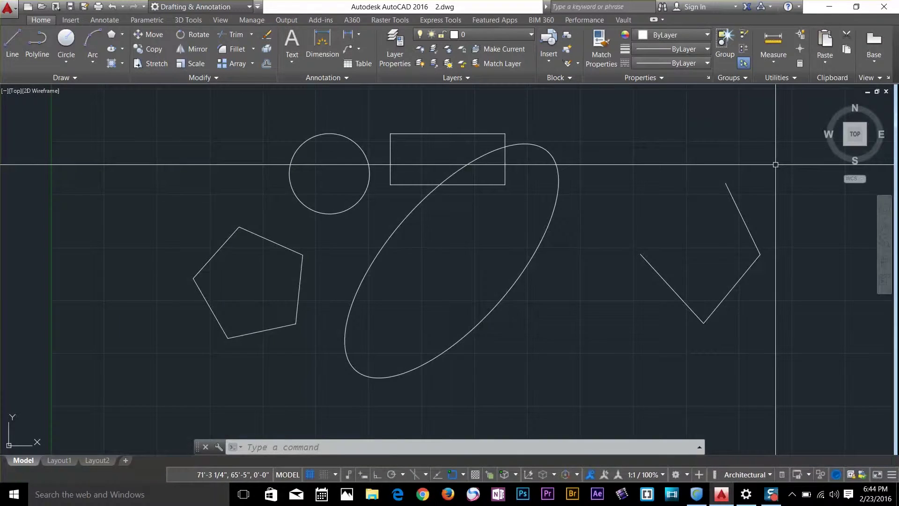
click(789, 144)
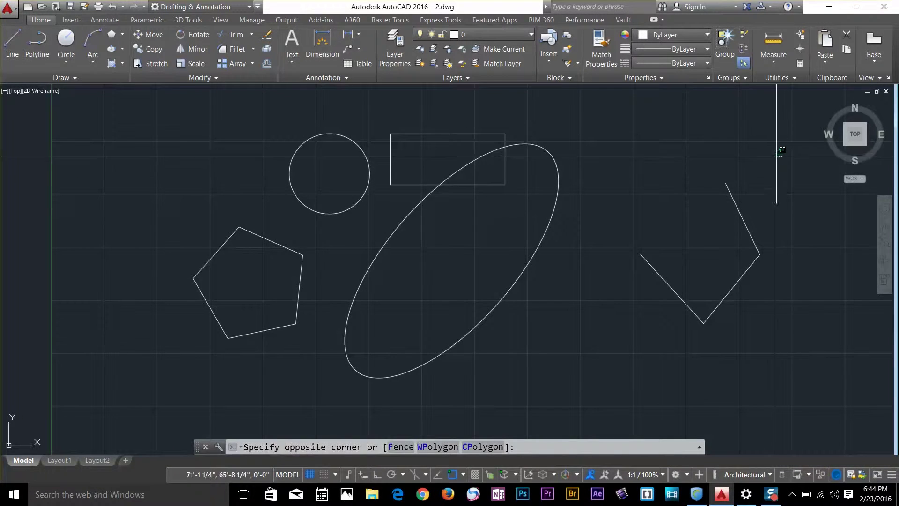
click(777, 155)
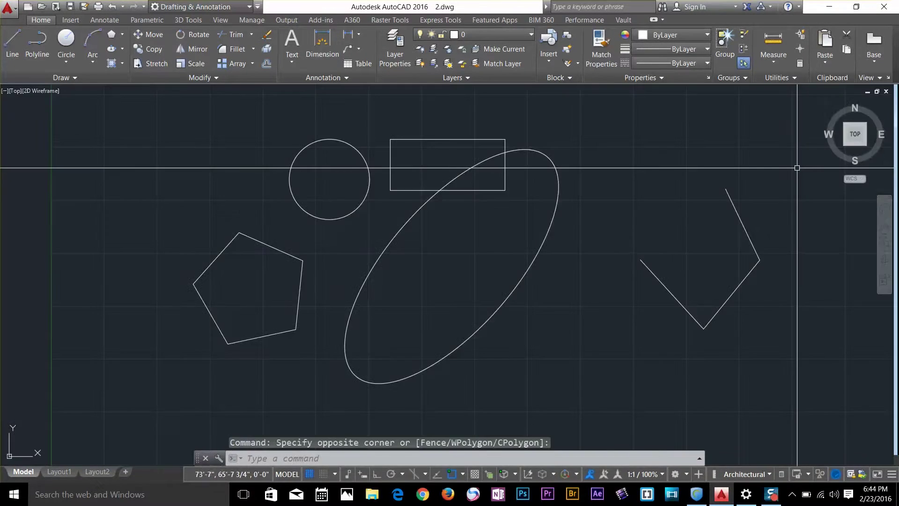
click(799, 167)
click(618, 342)
key(Delete)
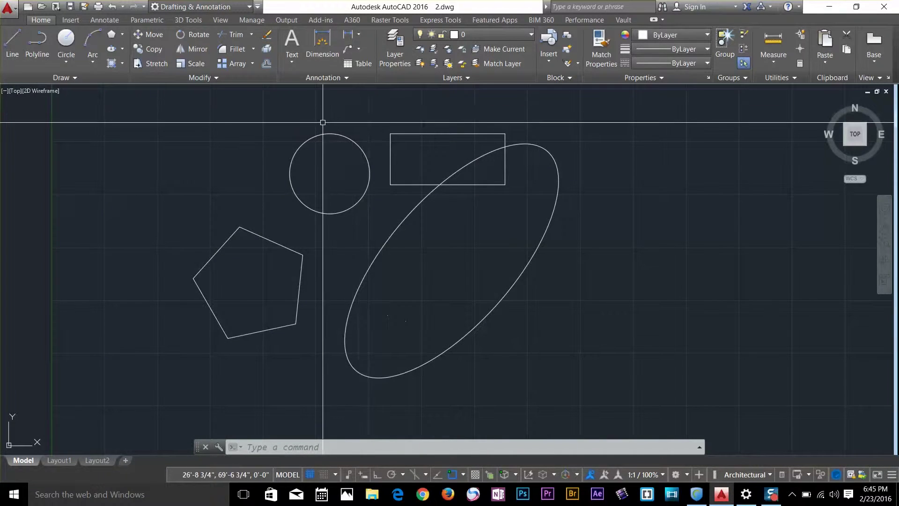
Move the circle so it overlaps the rectangle's top-left corner
click(239, 173)
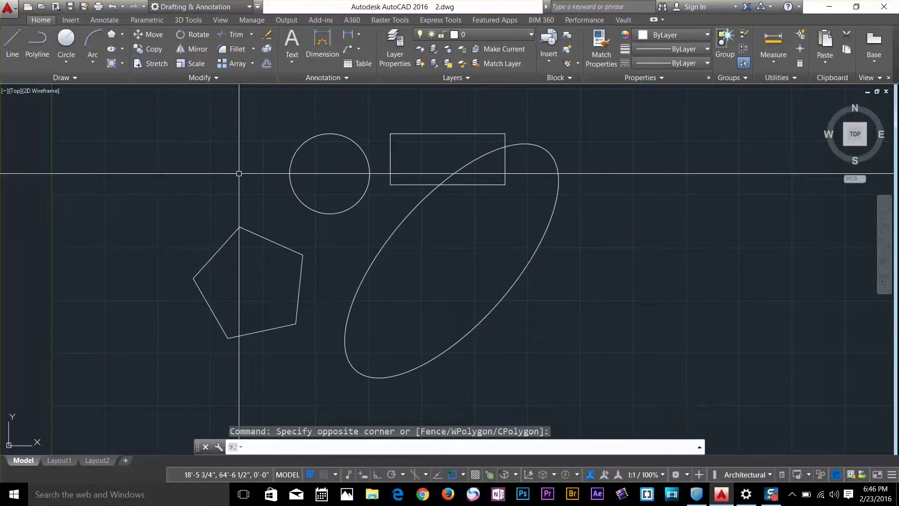
click(151, 36)
click(350, 139)
key(Return)
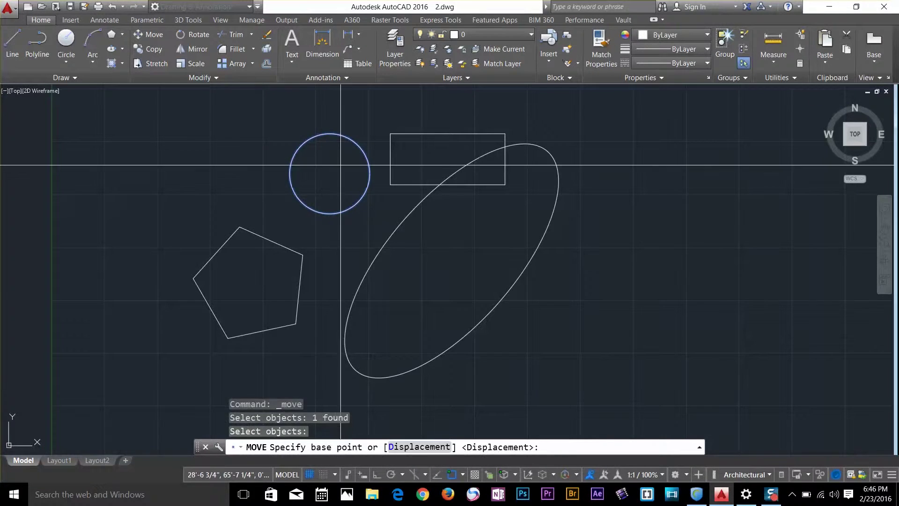
click(330, 174)
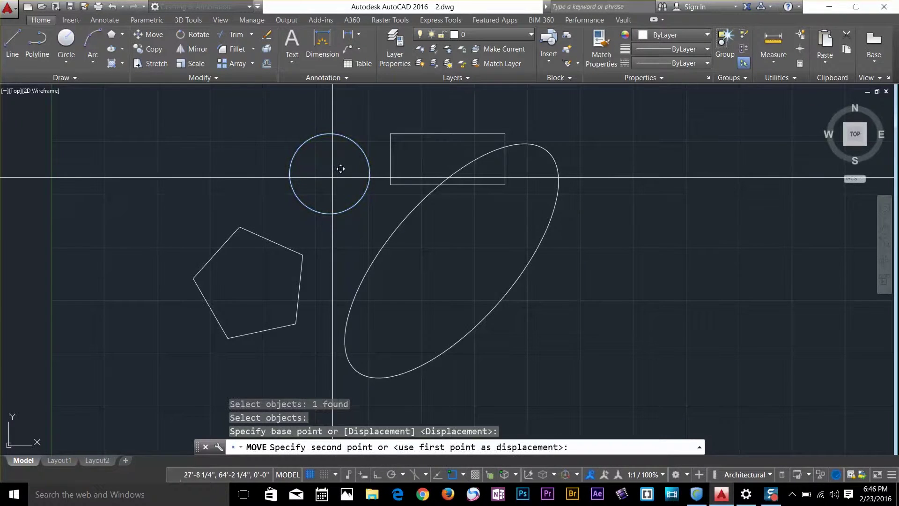
click(383, 140)
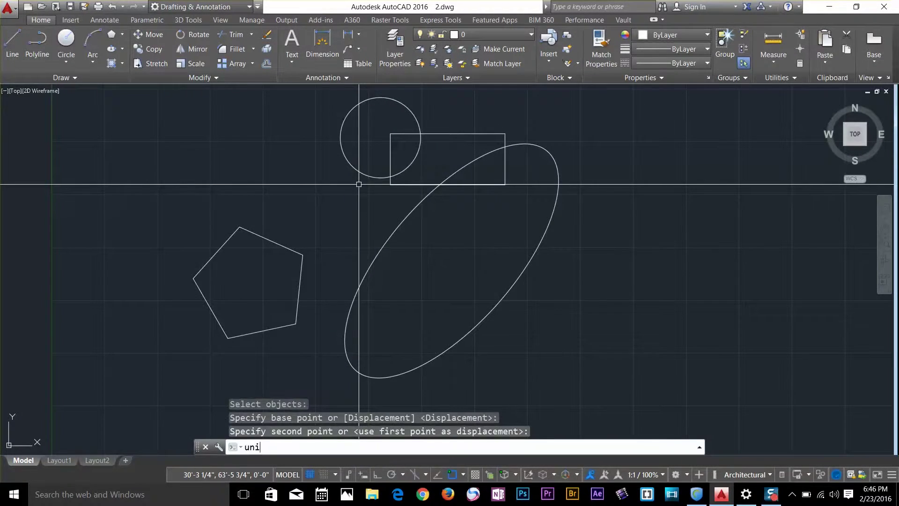
Union the circle and rectangle regions into one shape
text(on)
key(Return)
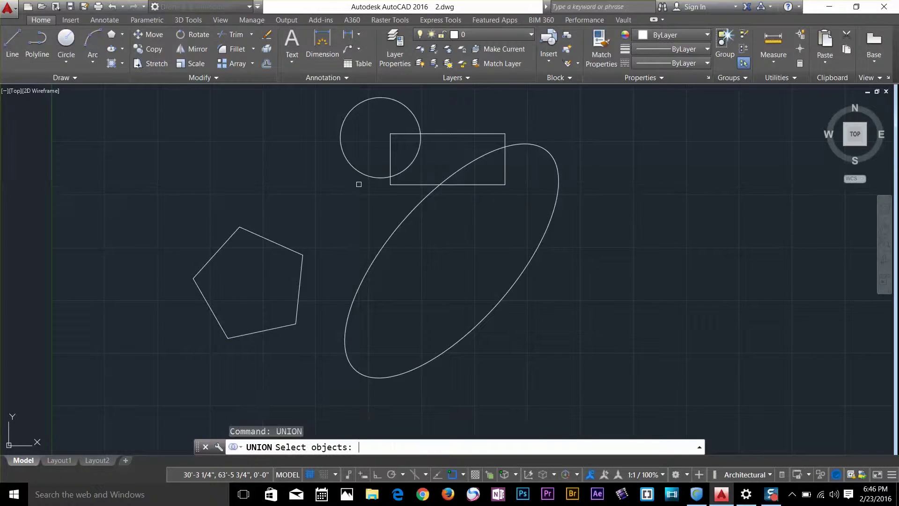
click(412, 115)
click(427, 132)
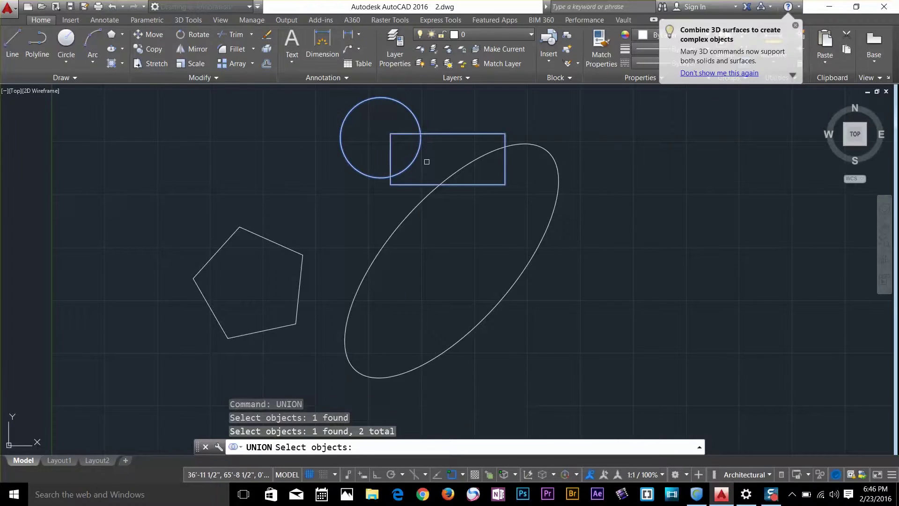
key(Return)
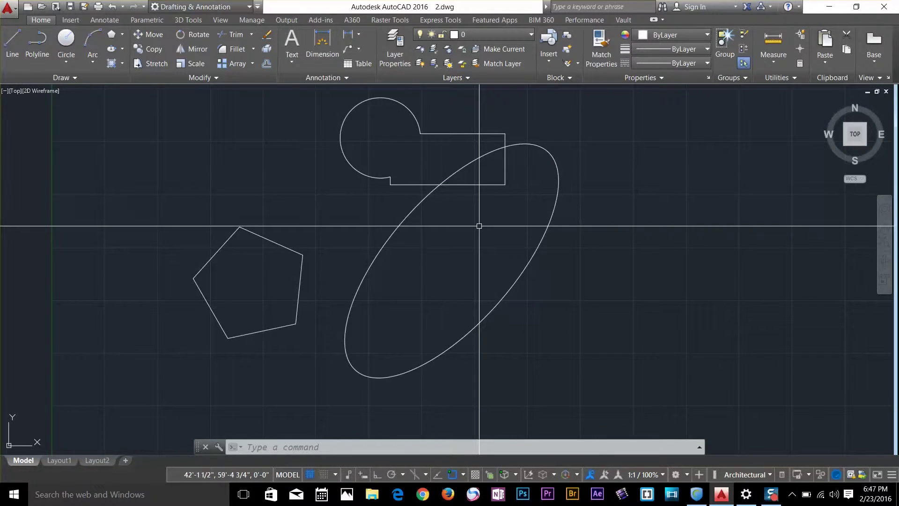
Move the circle-rectangle shape onto the ellipse's upper end
text(m)
key(Return)
click(409, 109)
key(Return)
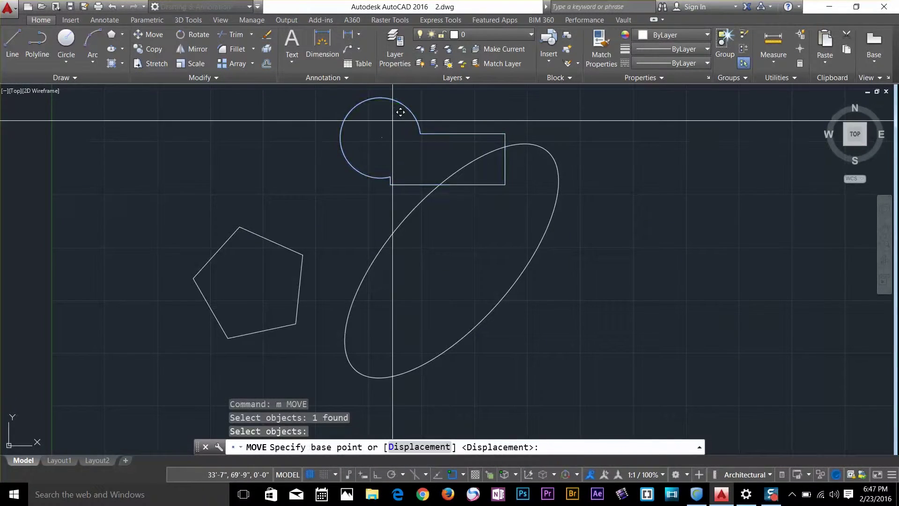
click(400, 113)
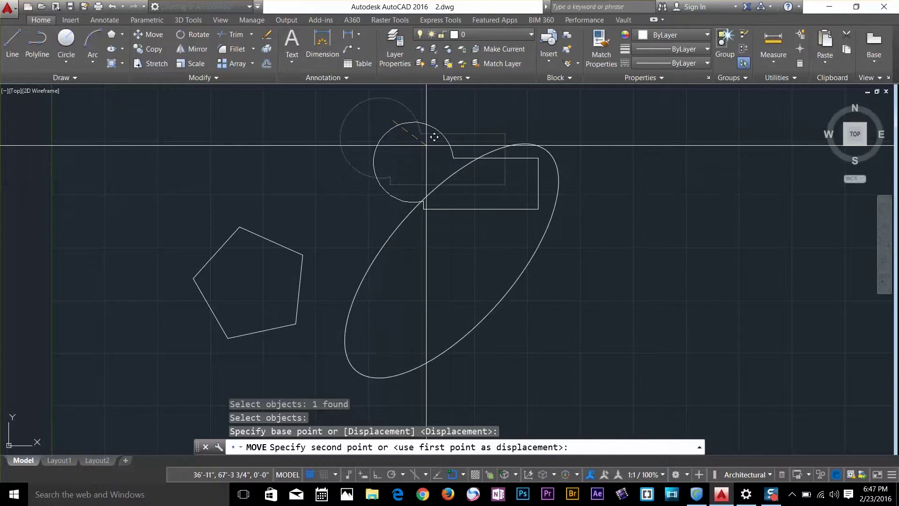
click(426, 145)
Intersect the ellipse with the circle-rectangle shape, keeping only their overlap
text(i)
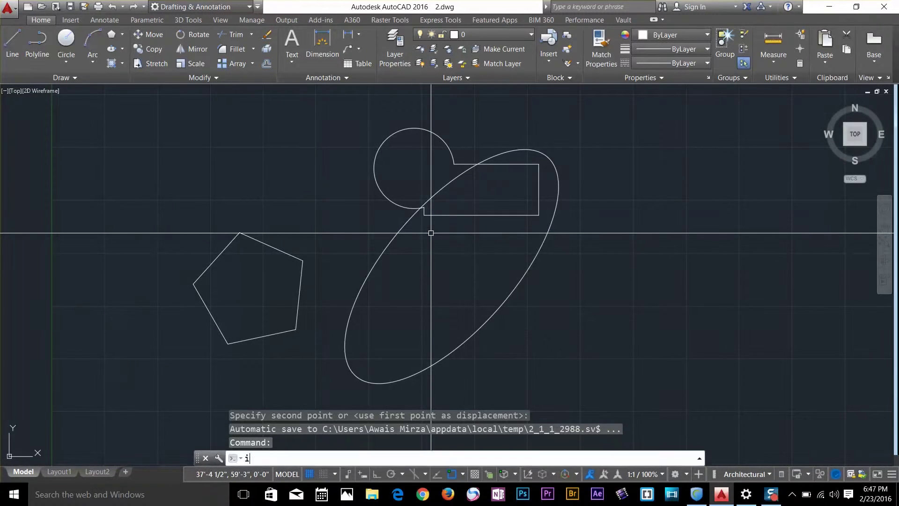
text(nter)
key(Return)
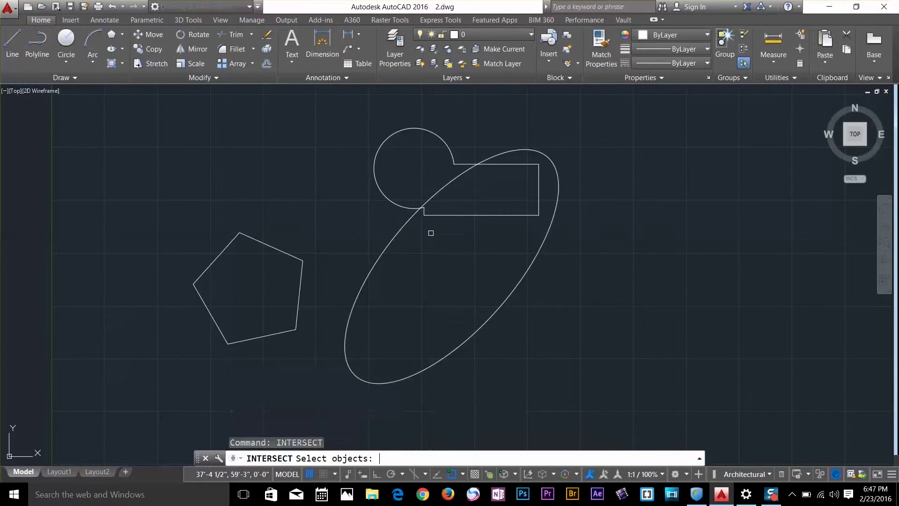
click(500, 153)
click(510, 164)
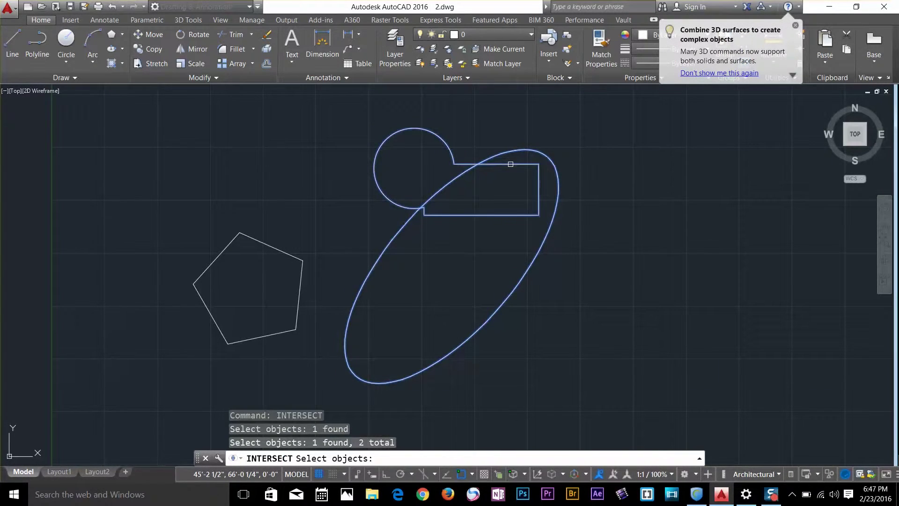
key(Return)
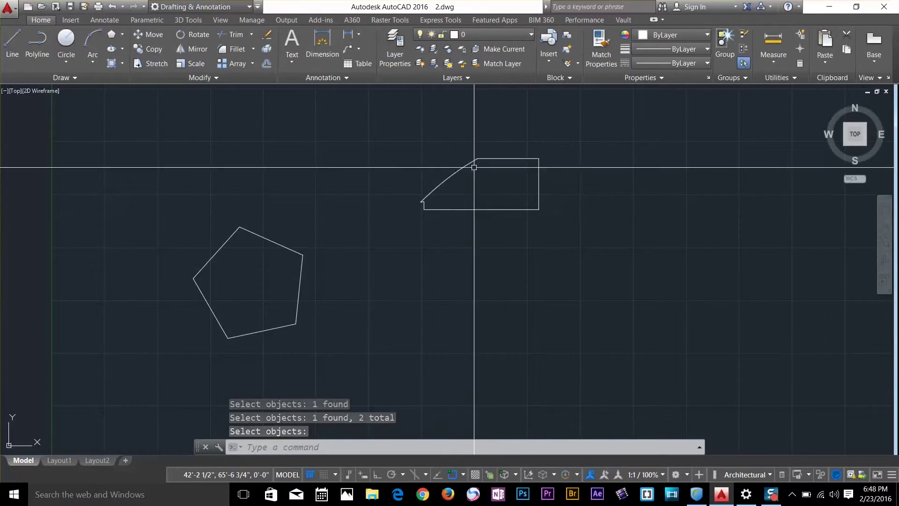
Move the pentagon so it overlaps the intersection shape
text(m)
key(Return)
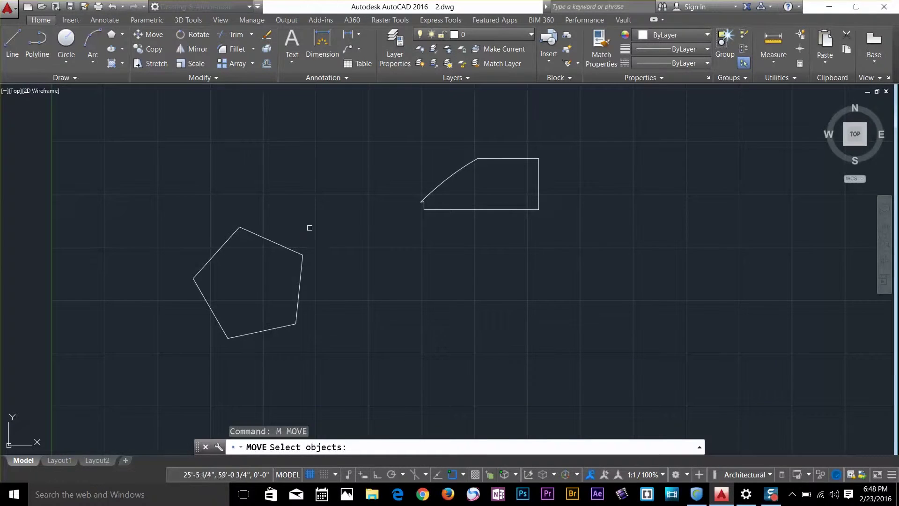
click(310, 228)
click(274, 276)
key(Return)
click(276, 277)
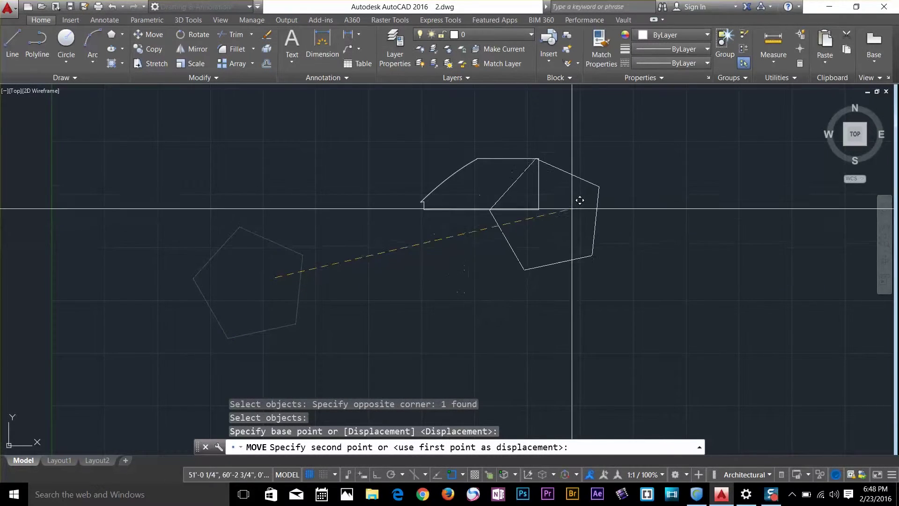
click(549, 191)
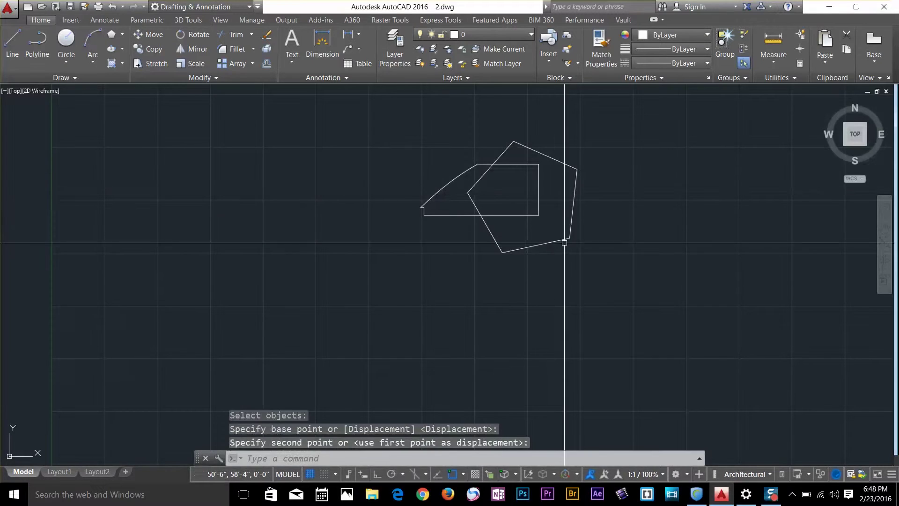
Subtract the intersection shape from the pentagon, notching its left side
text(subra)
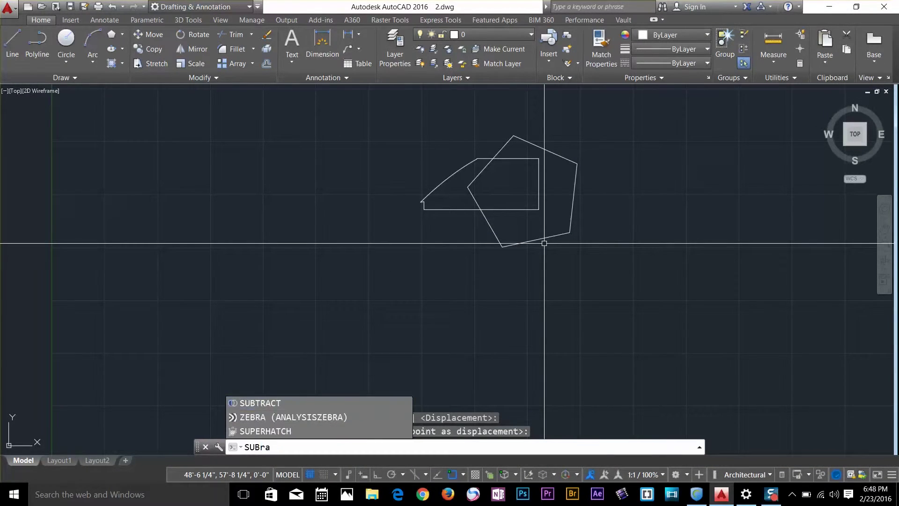
key(Return)
text(su)
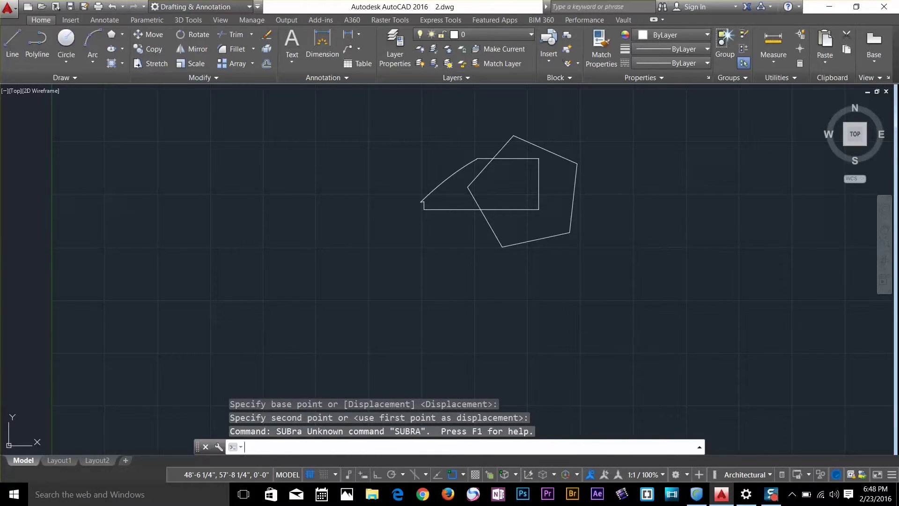
key(Return)
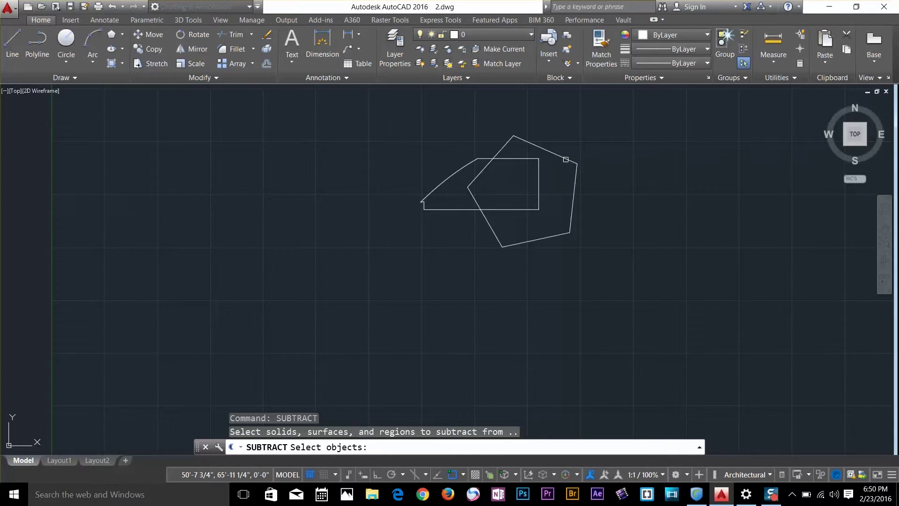
click(565, 160)
key(Return)
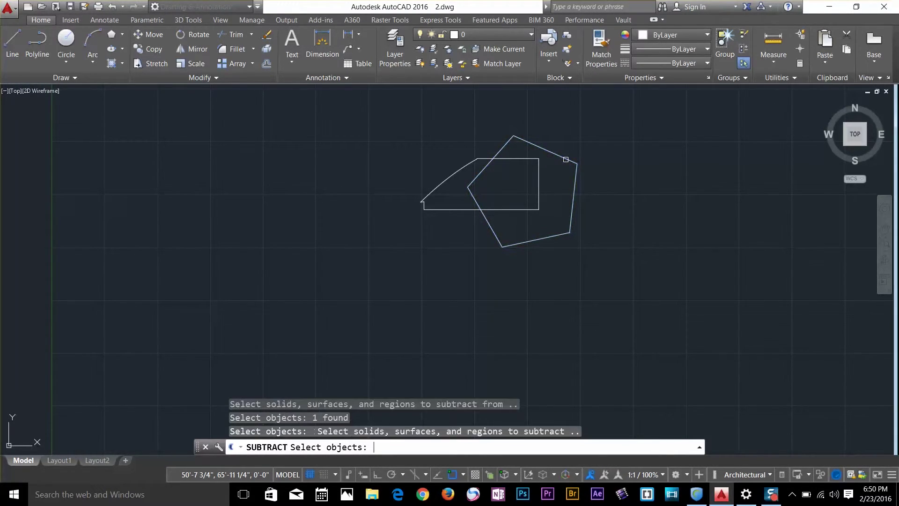
click(467, 166)
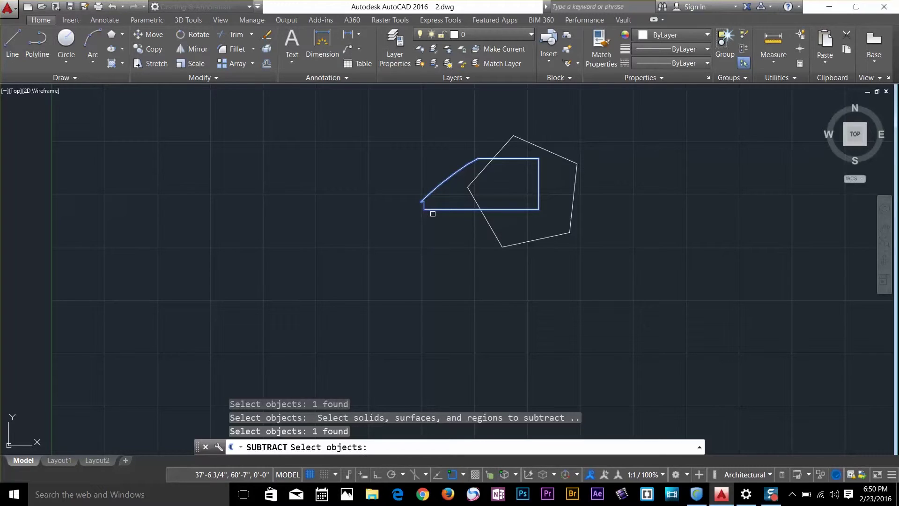
key(Return)
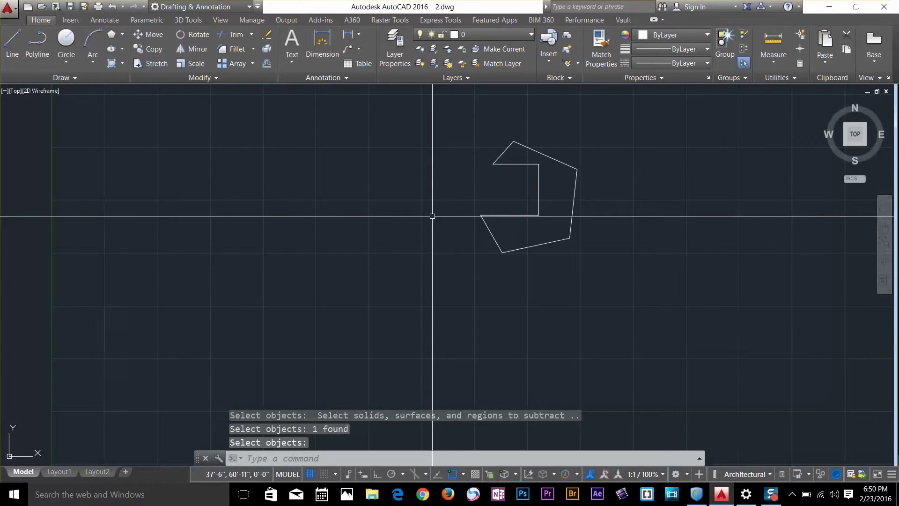